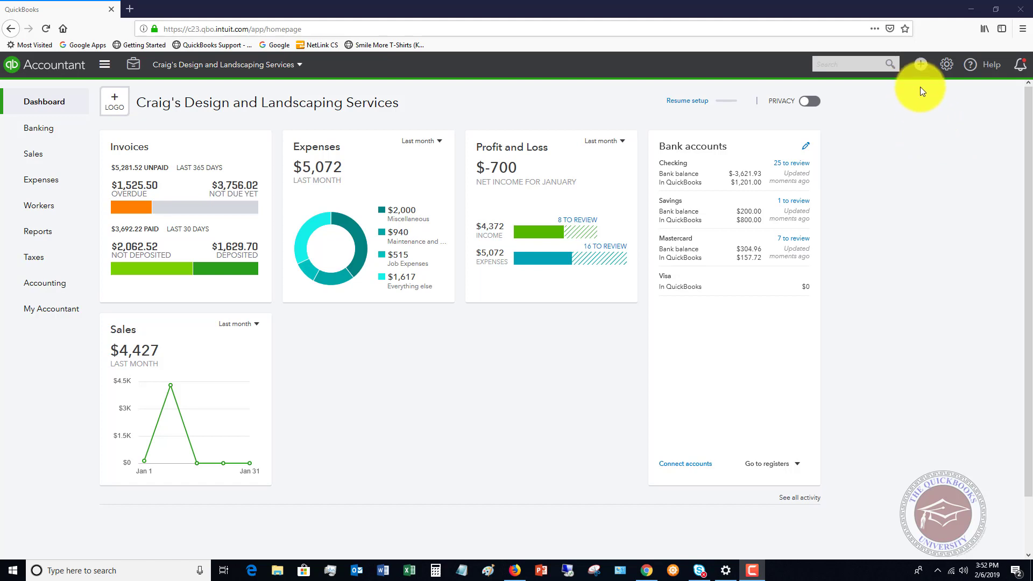
Start a new credit card credit on the Mastercard account with Books by Bessie as payee
click(921, 65)
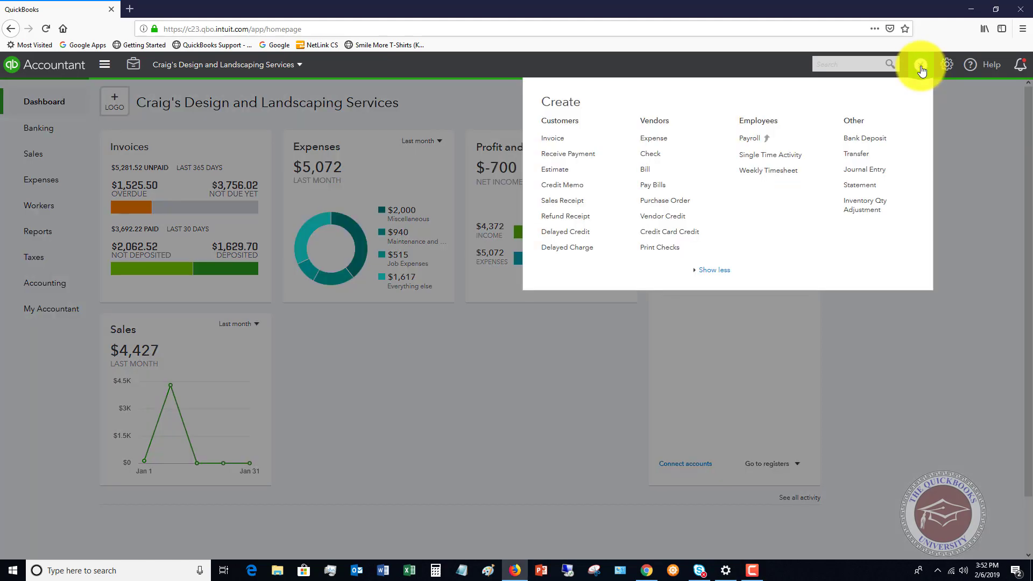
click(667, 233)
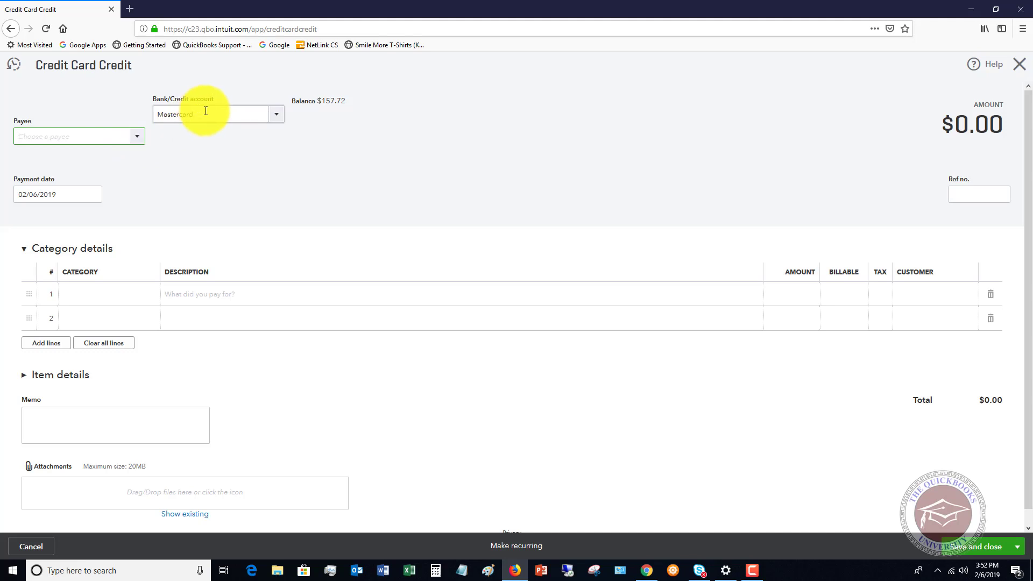
click(278, 116)
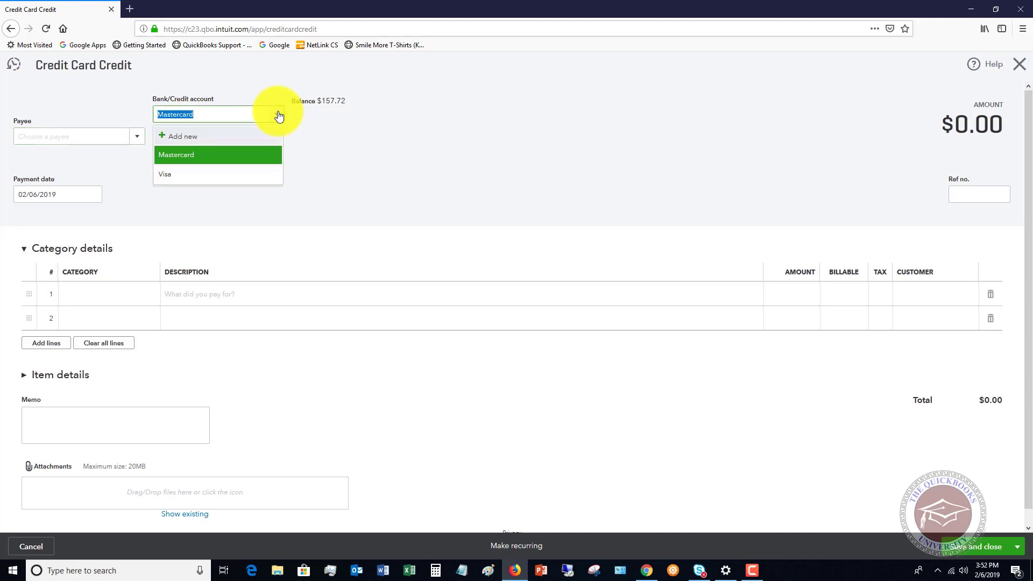
click(198, 157)
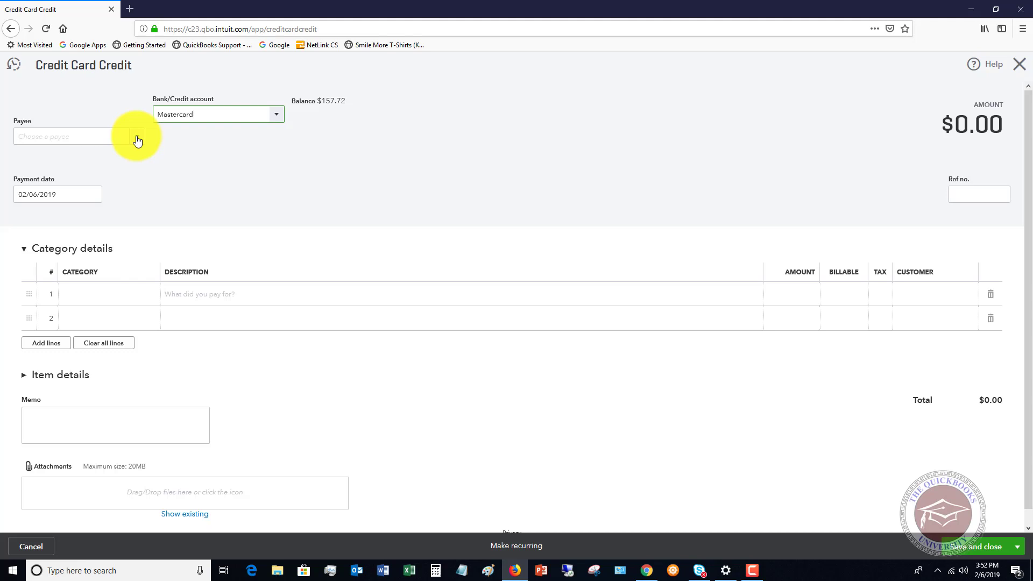
click(138, 141)
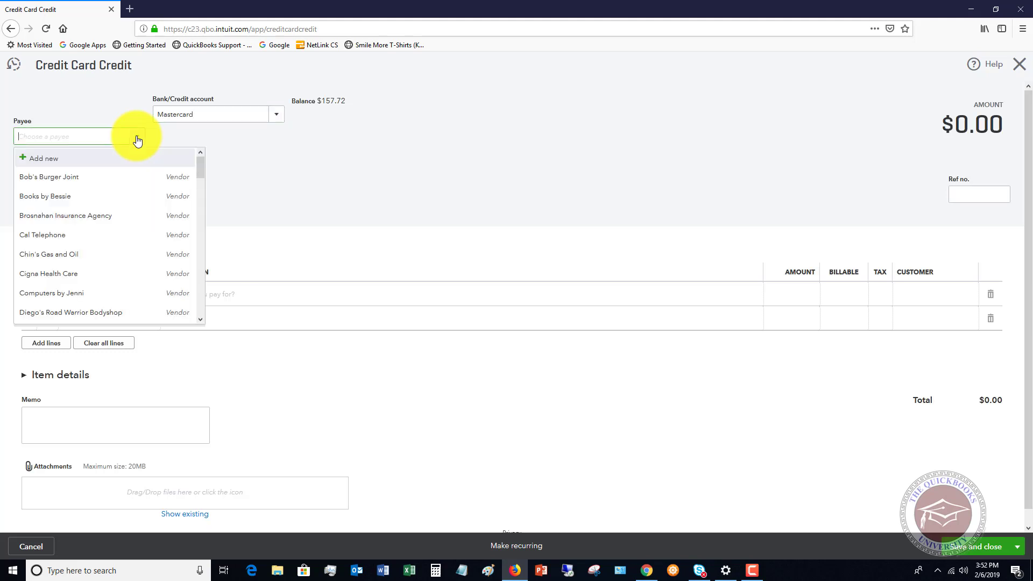
click(44, 196)
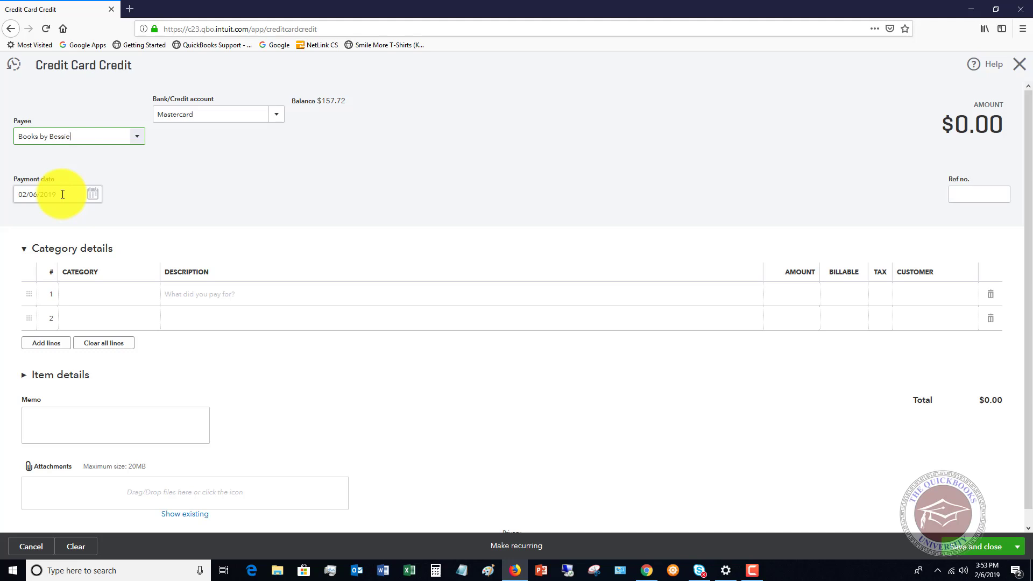
Choose Supplies as the category on line 1 of the credit card credit
click(107, 296)
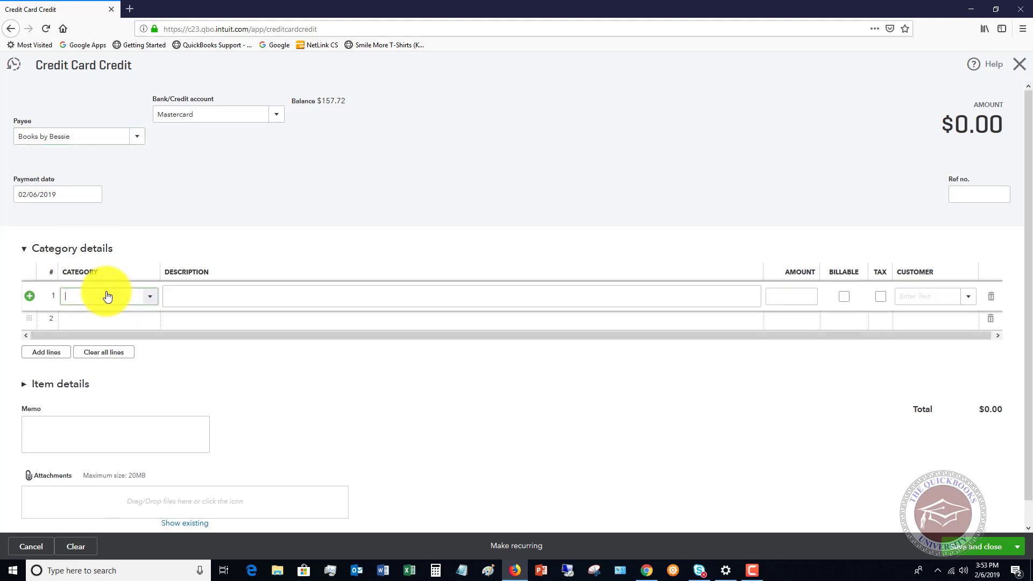
click(152, 299)
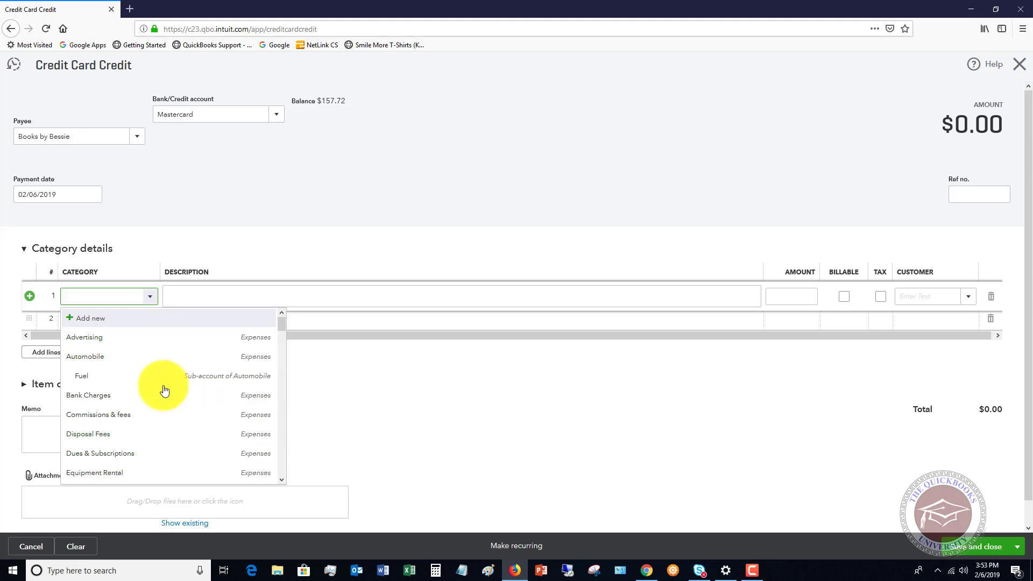
scroll(163, 387, down, 10)
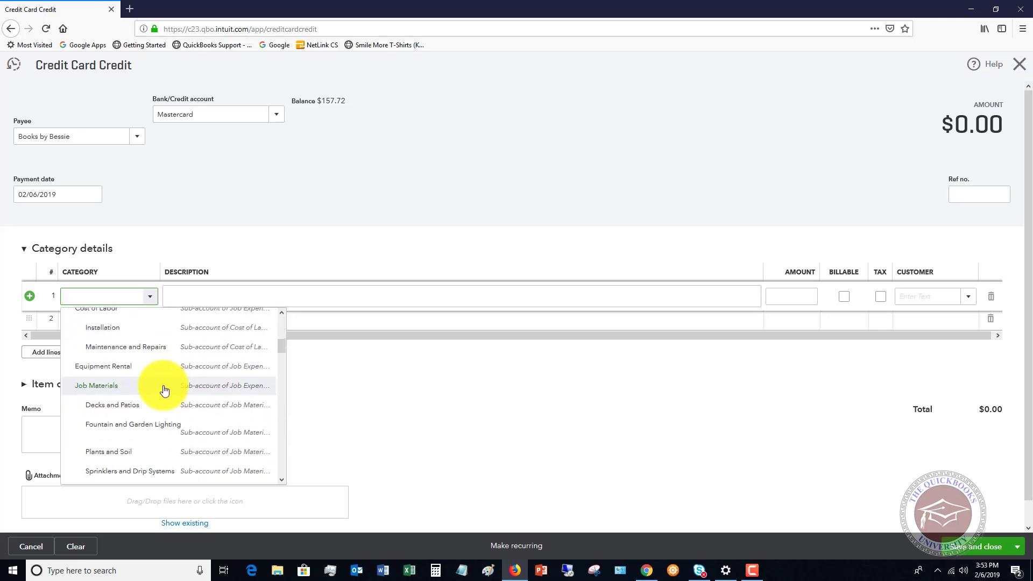
scroll(165, 391, down, 5)
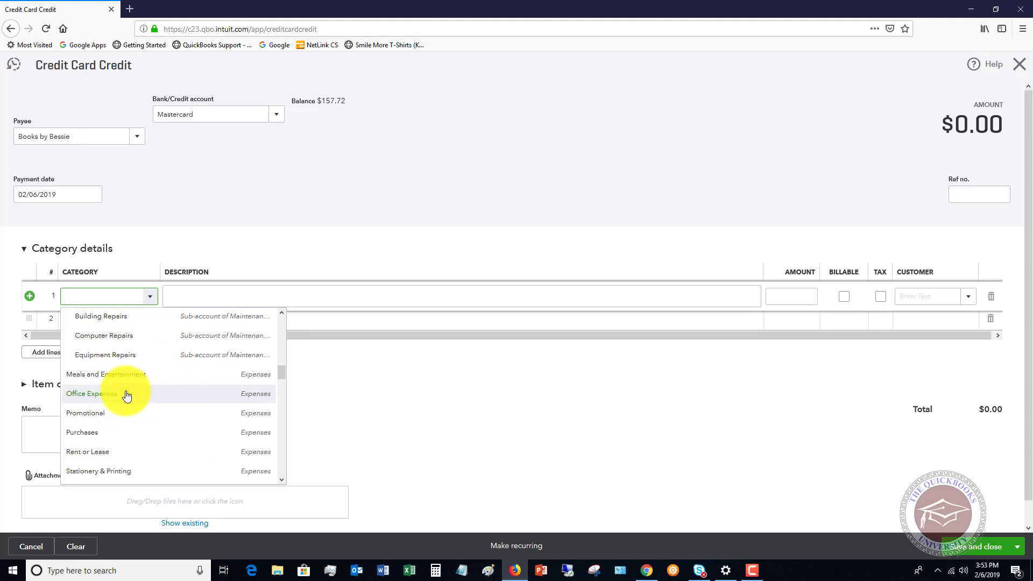
scroll(124, 397, down, 3)
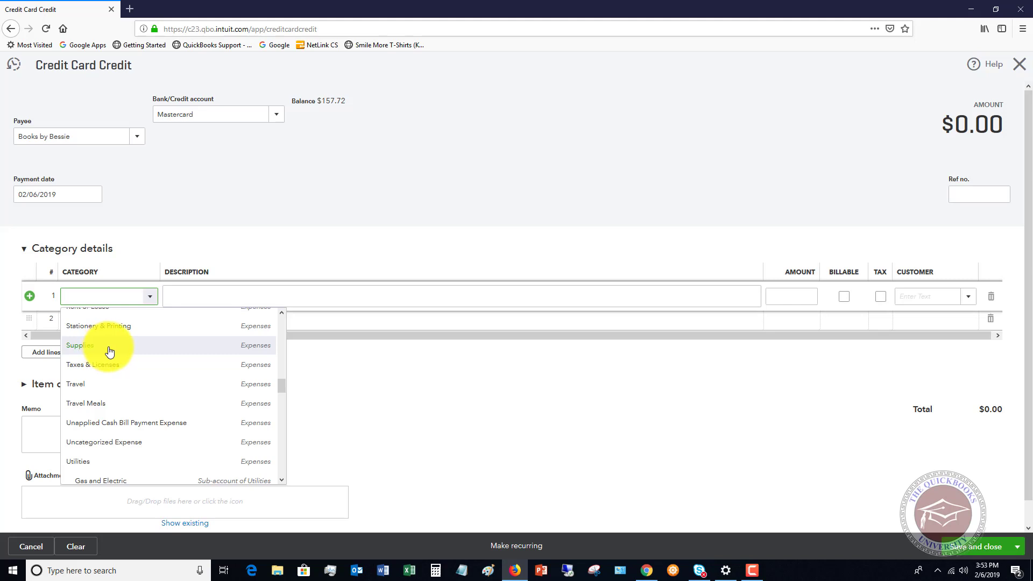
click(110, 346)
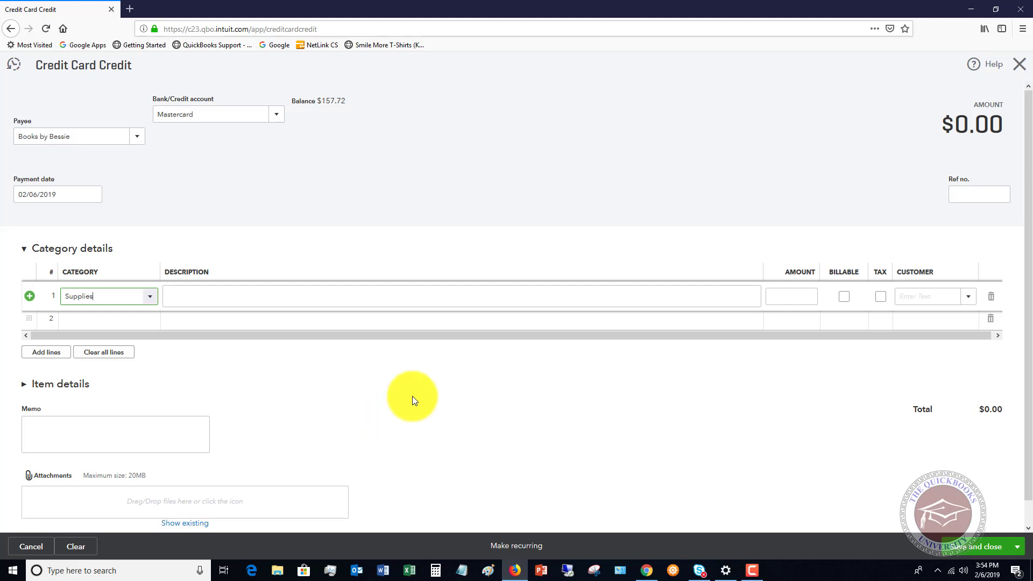
Enter line 1's description 'Return of unneeded supplies' with an amount of 100.00
click(375, 293)
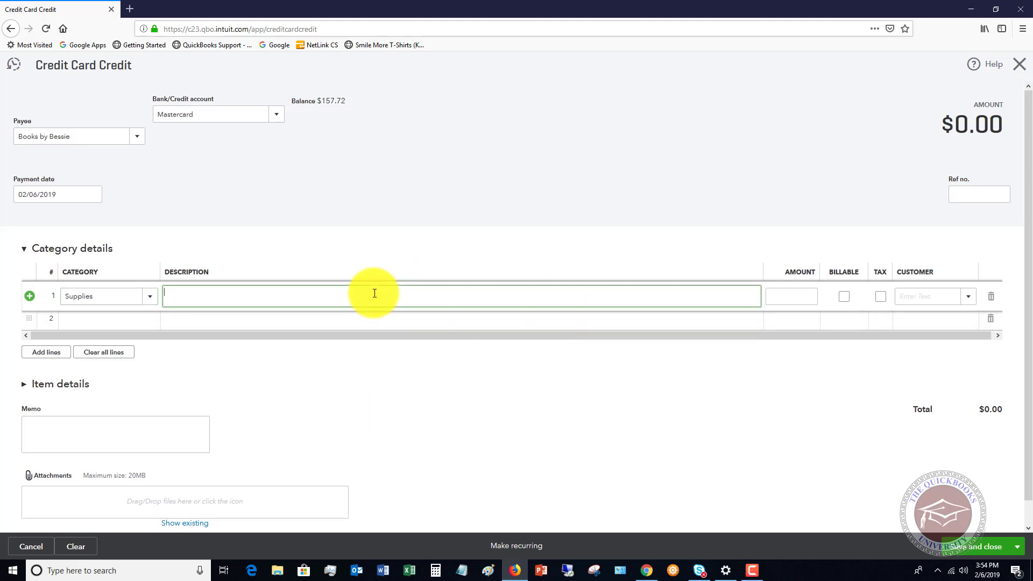
text(Return of un)
text(needed supplies)
key(Tab)
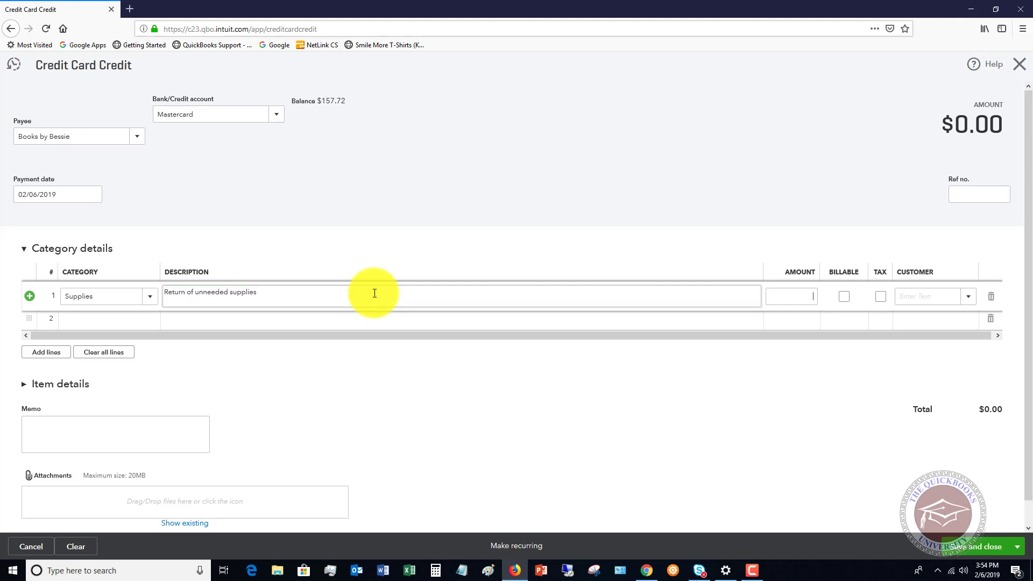
text(100)
click(872, 458)
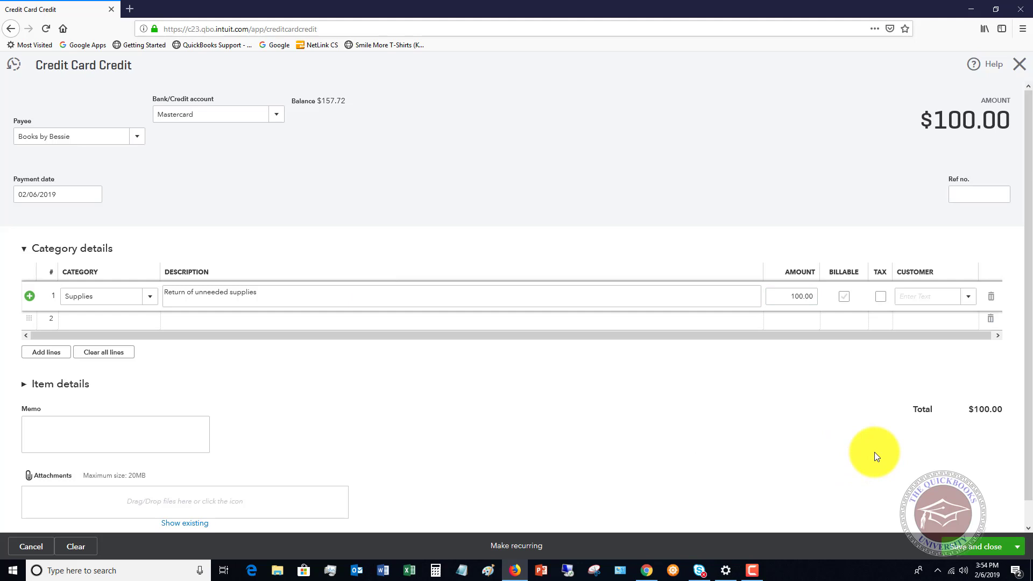
Leave line 1 unbillable with no customer assigned
click(845, 297)
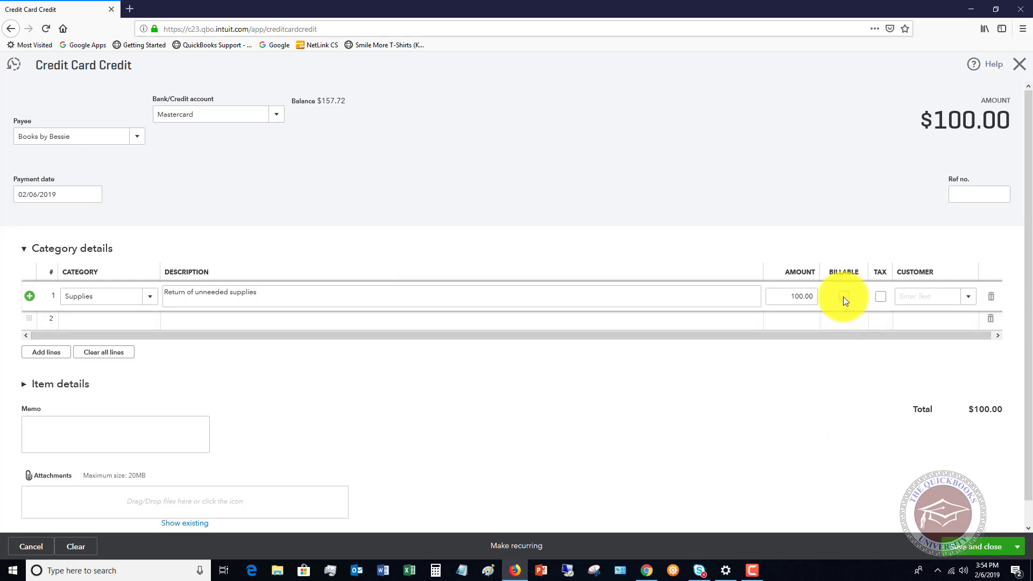
click(843, 296)
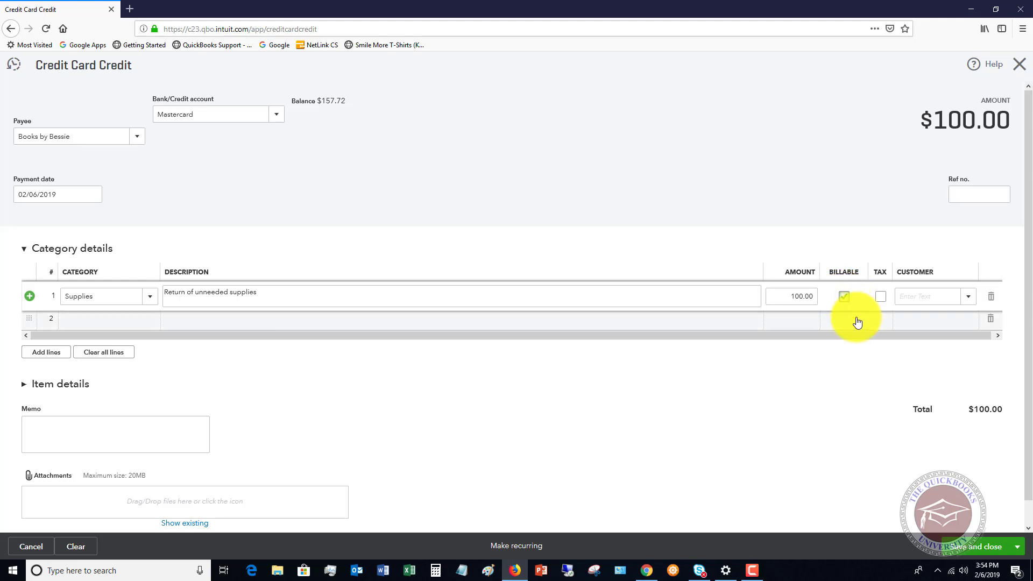
click(959, 296)
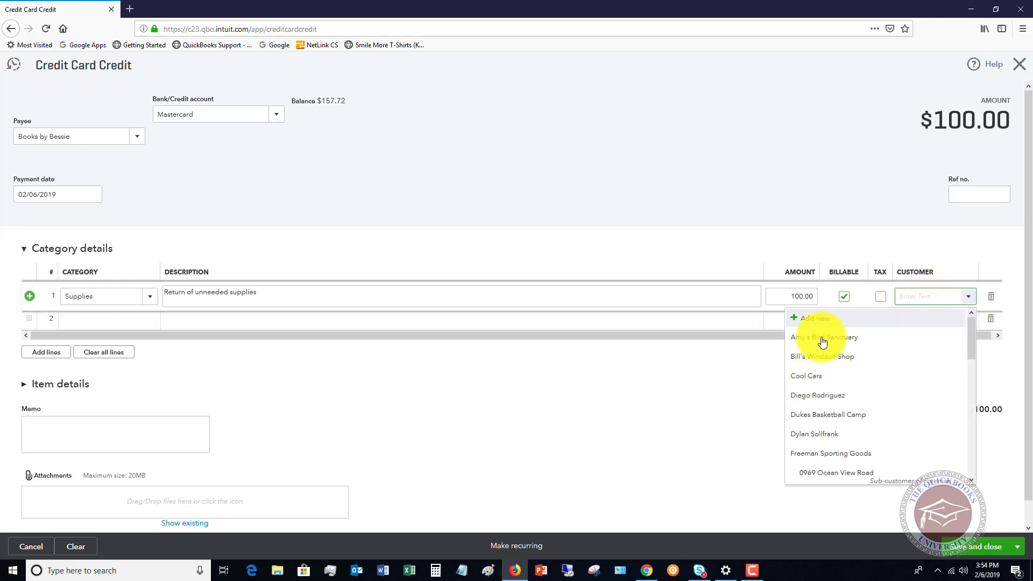
click(811, 381)
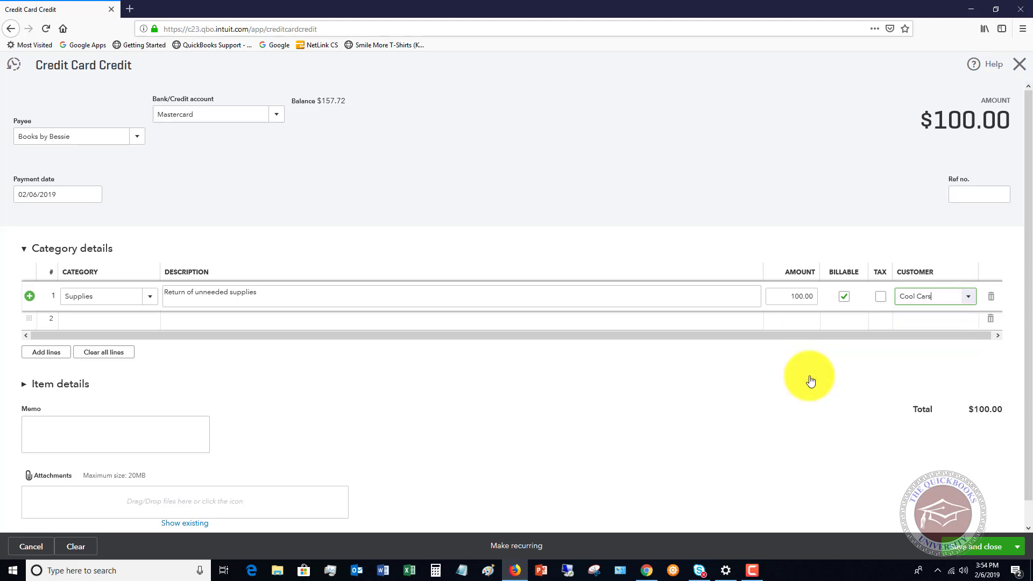
click(843, 295)
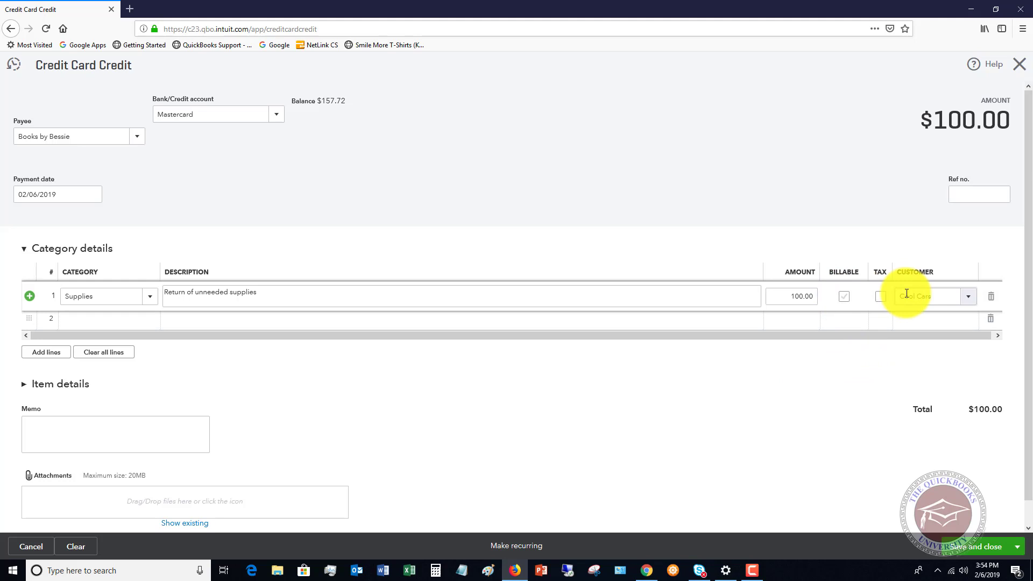
click(939, 297)
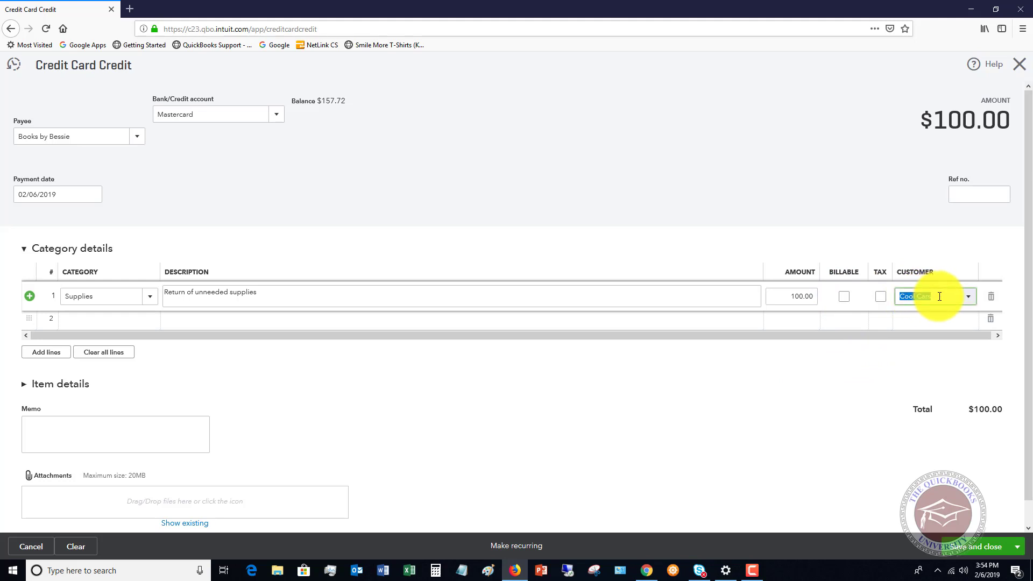
key(BackSpace)
click(761, 130)
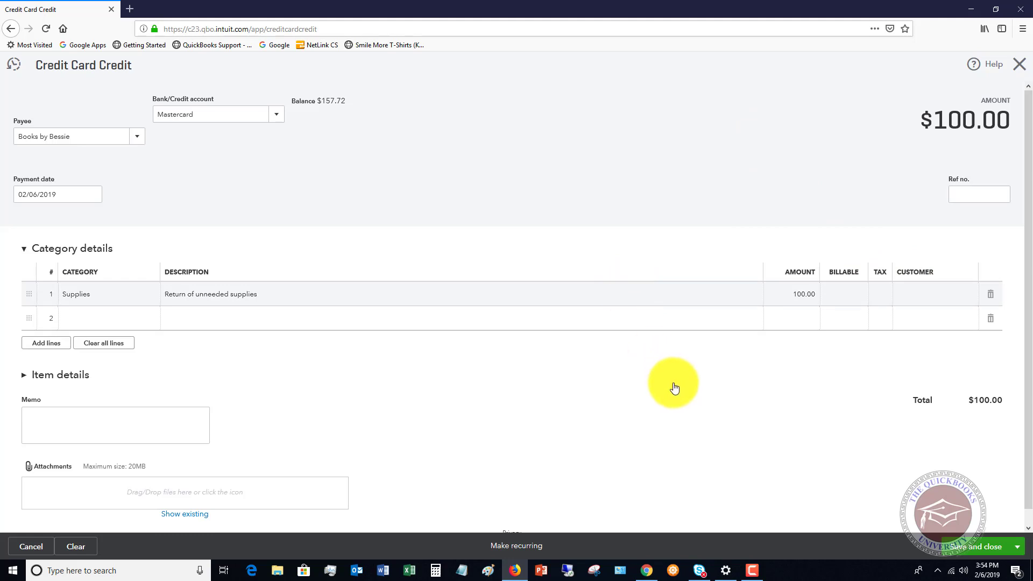
Leave the reference number blank and save the $100.00 credit, returning to the dashboard
click(971, 192)
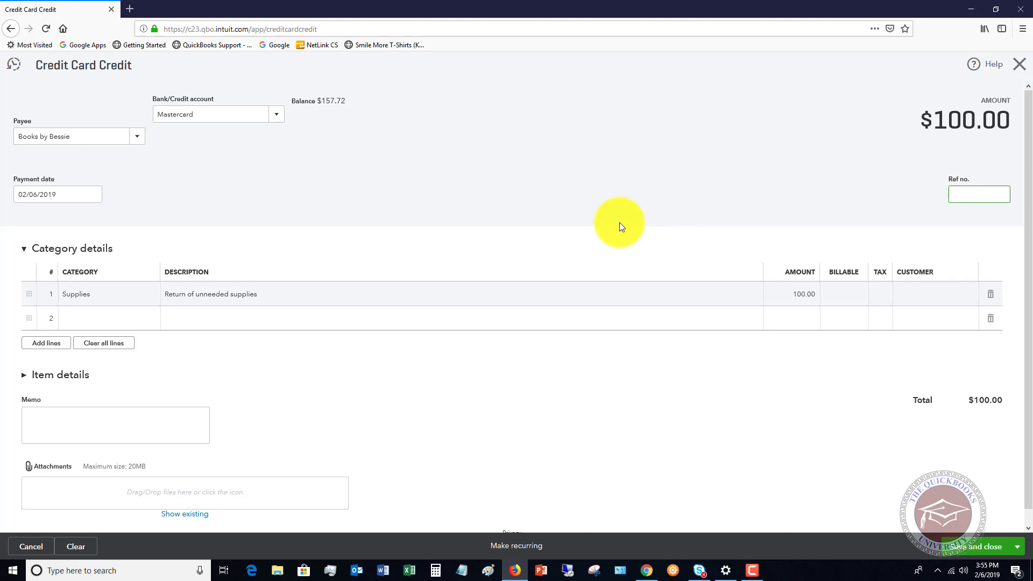
click(977, 547)
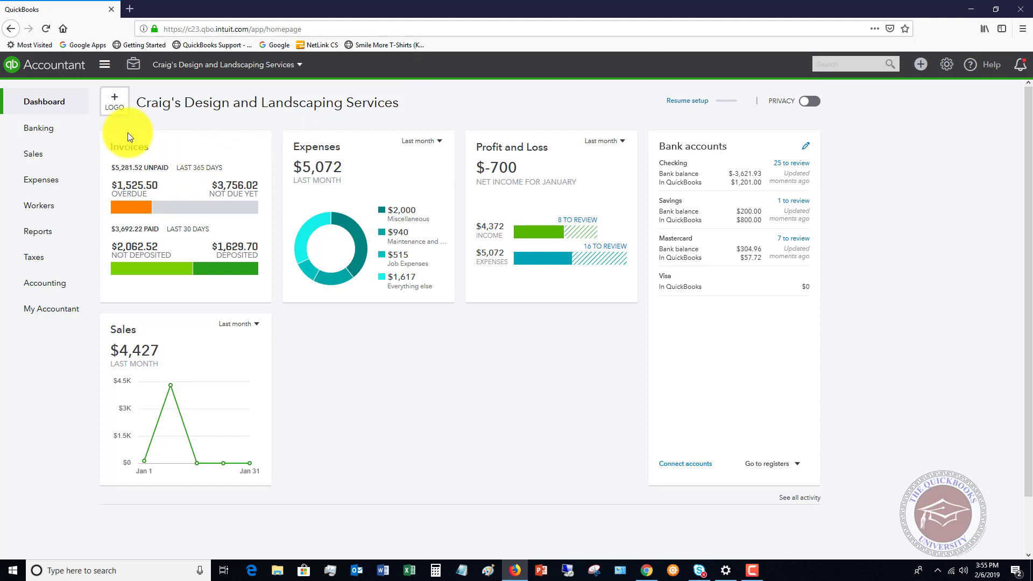
Open the Mastercard bank feed and expand the 02/06/2019 Amazon charge of $89.99
click(44, 135)
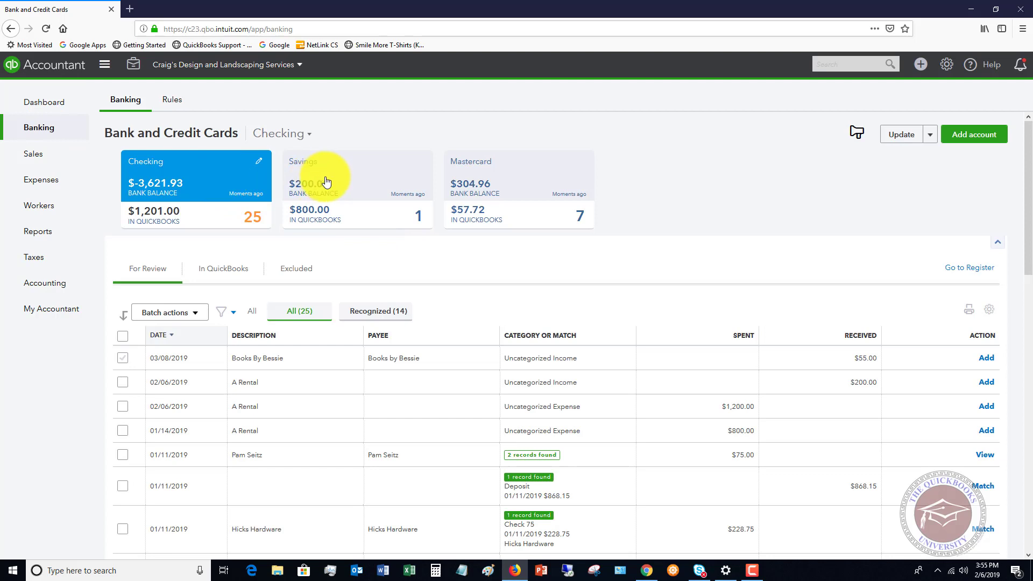
click(491, 192)
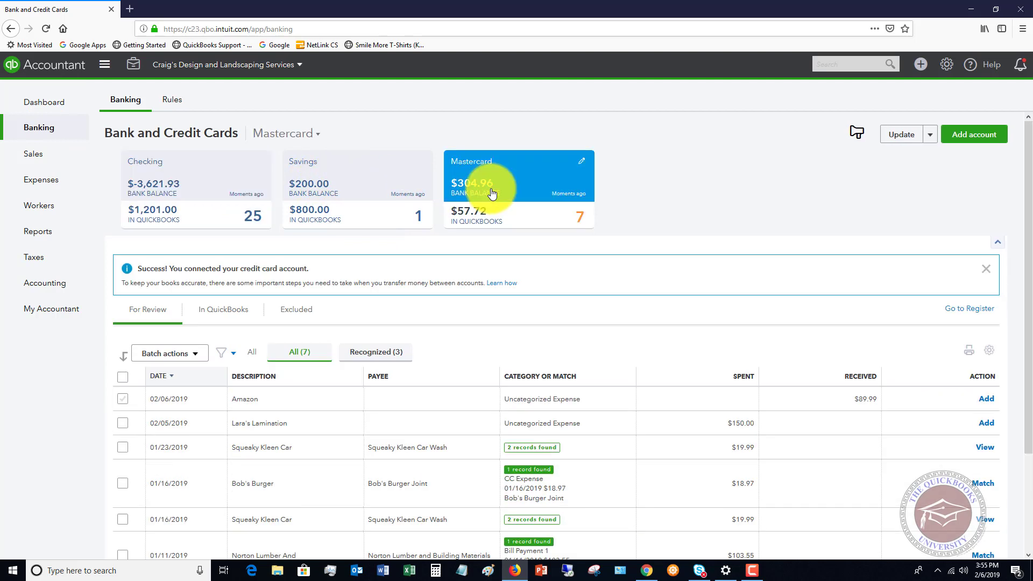
scroll(687, 329, down, 3)
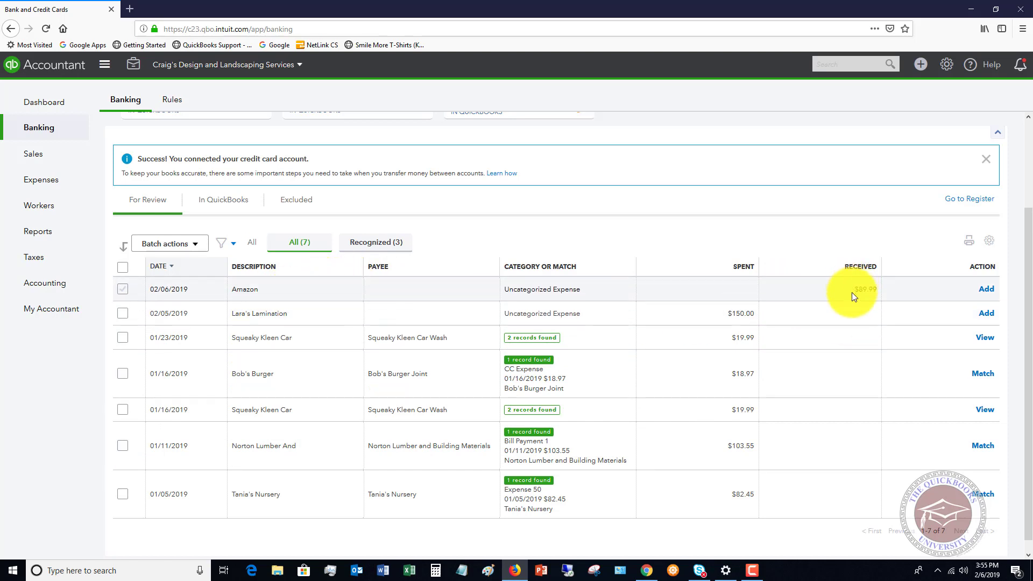
click(802, 285)
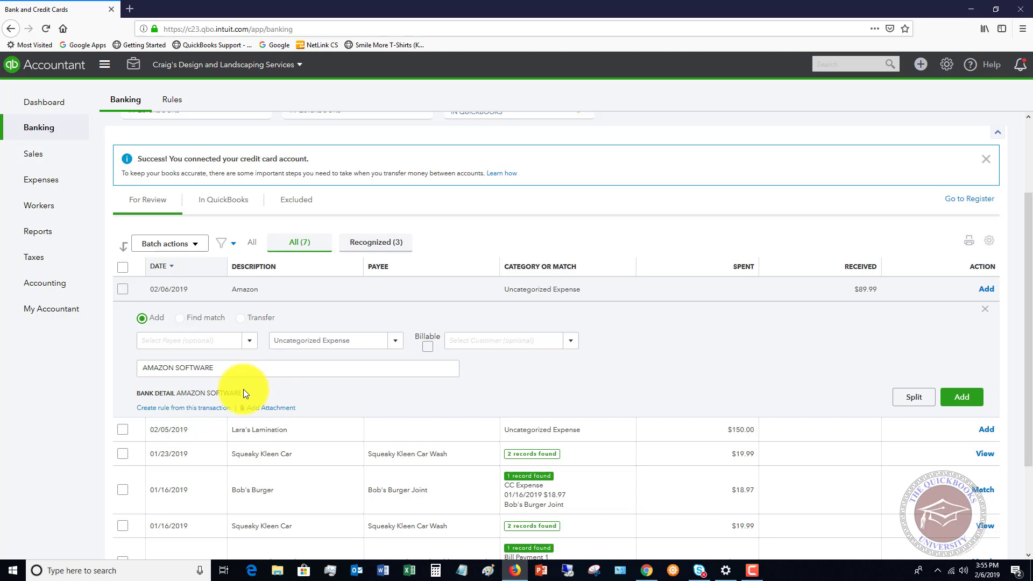
Create Amazon as a new vendor to use as the charge's payee
click(251, 343)
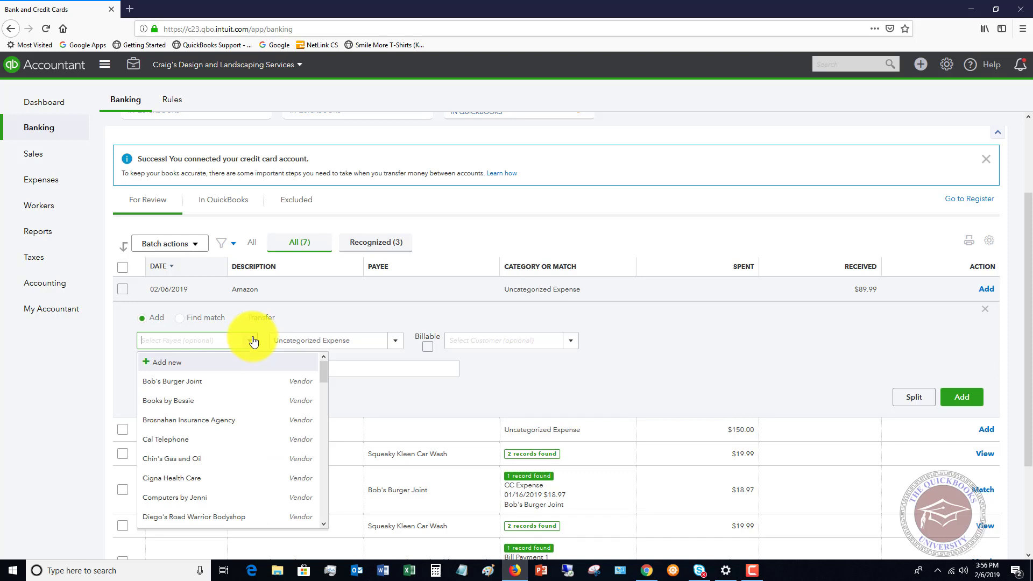
text(Amazon)
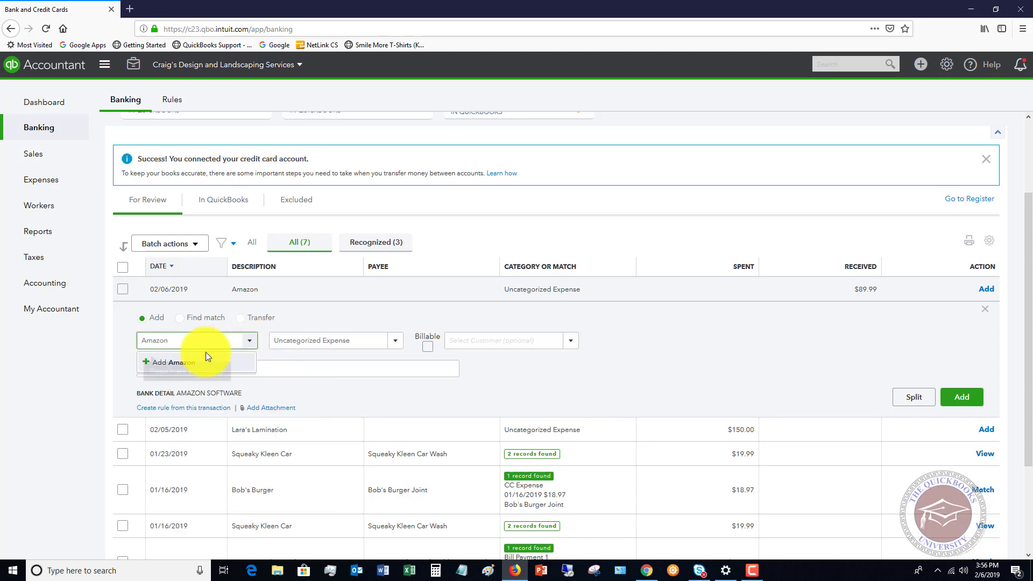
click(178, 362)
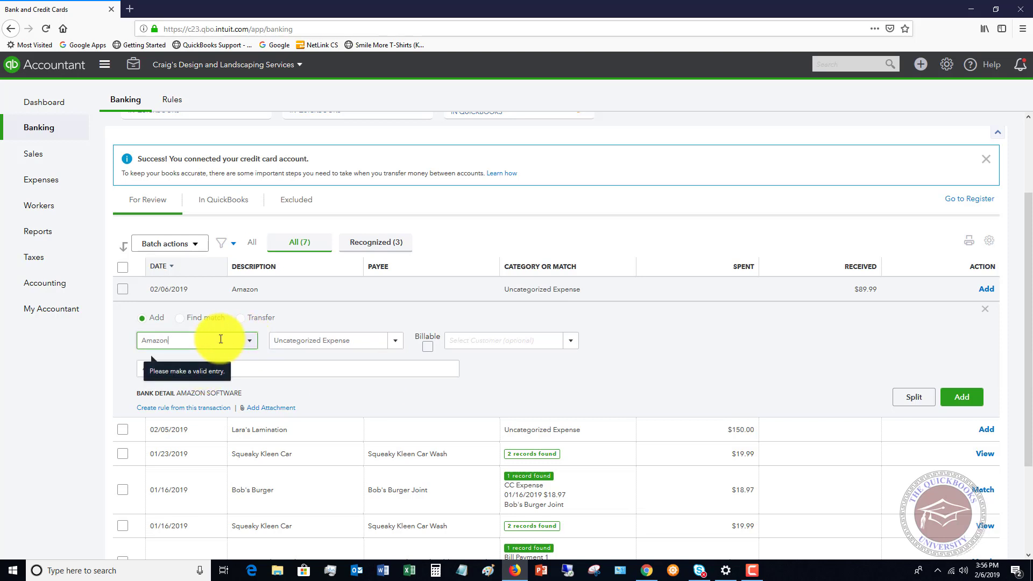
click(312, 340)
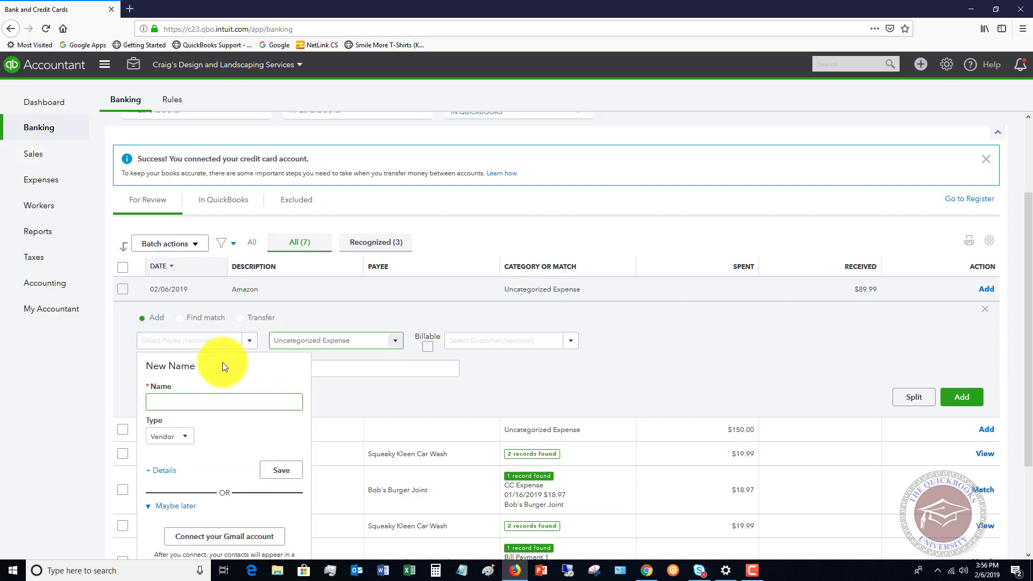
text(Amazon)
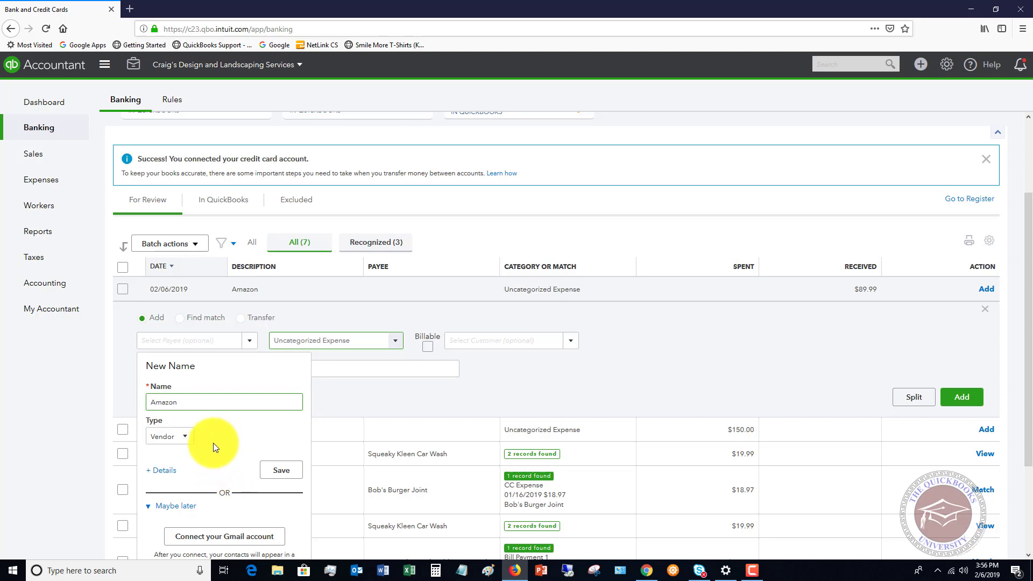
click(278, 470)
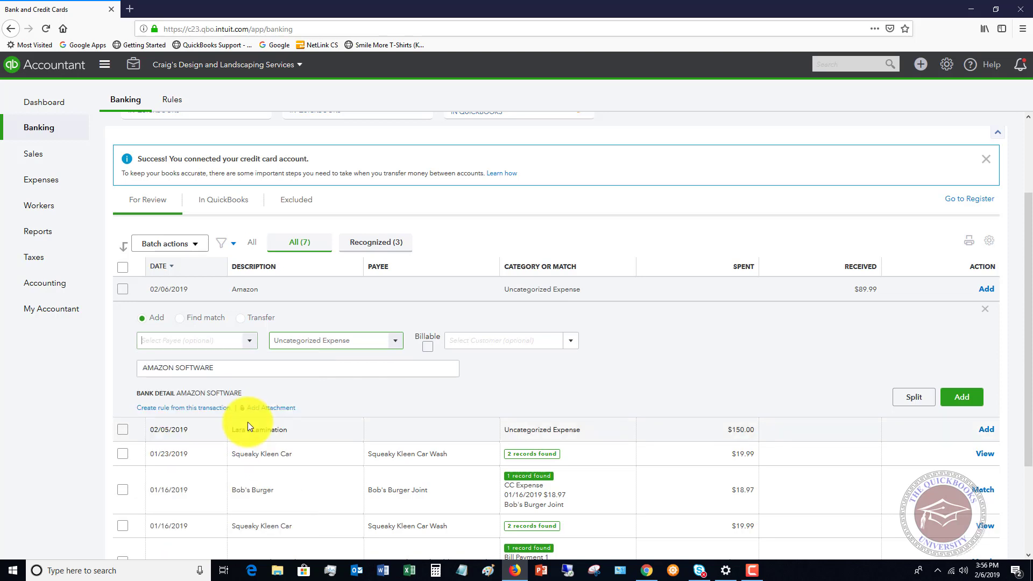
Categorize the $89.99 Amazon charge as Supplies, keeping Amazon as payee
click(320, 342)
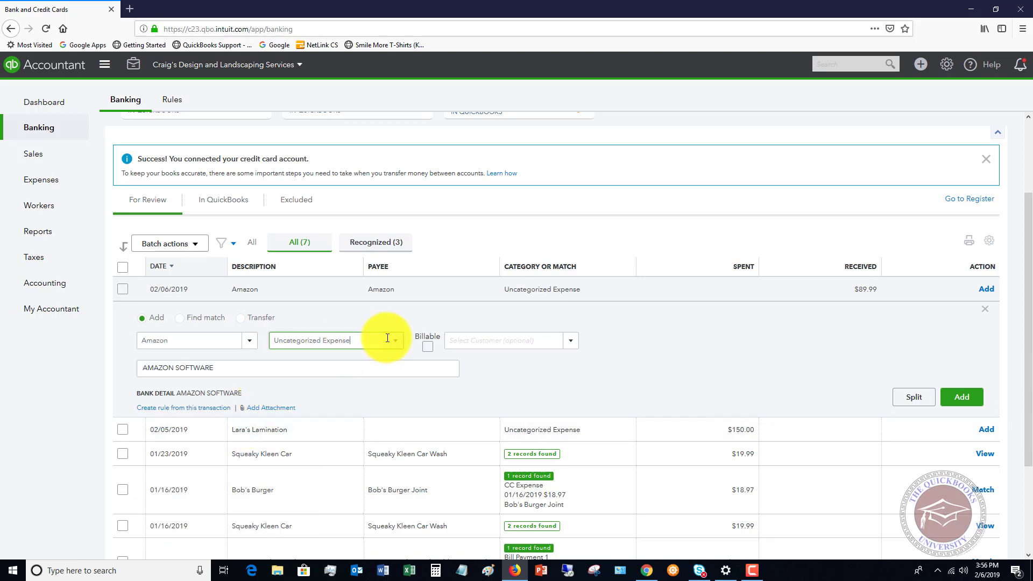
click(306, 341)
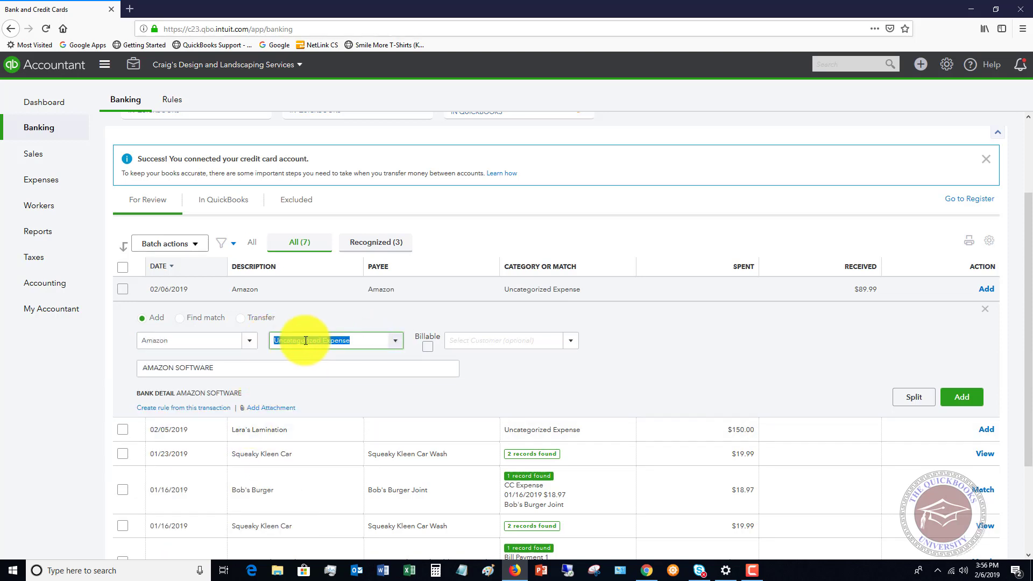
click(395, 342)
scroll(401, 412, down, 5)
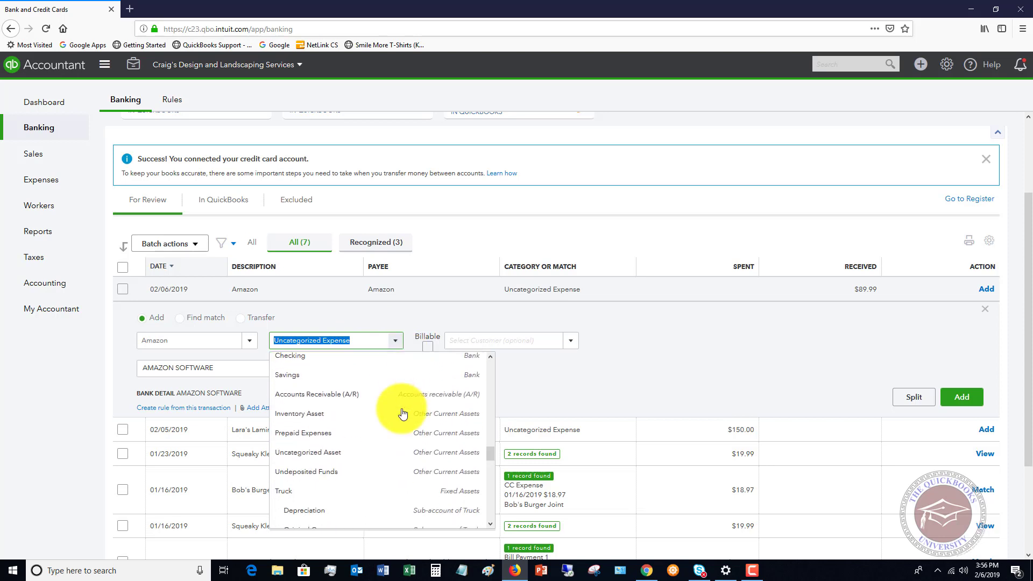
scroll(403, 414, down, 15)
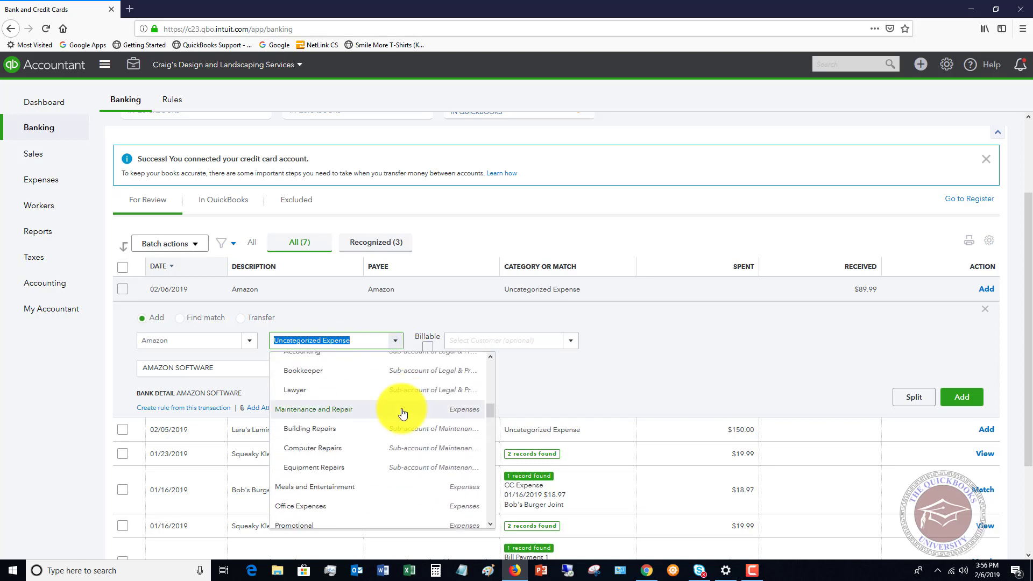
scroll(403, 413, down, 4)
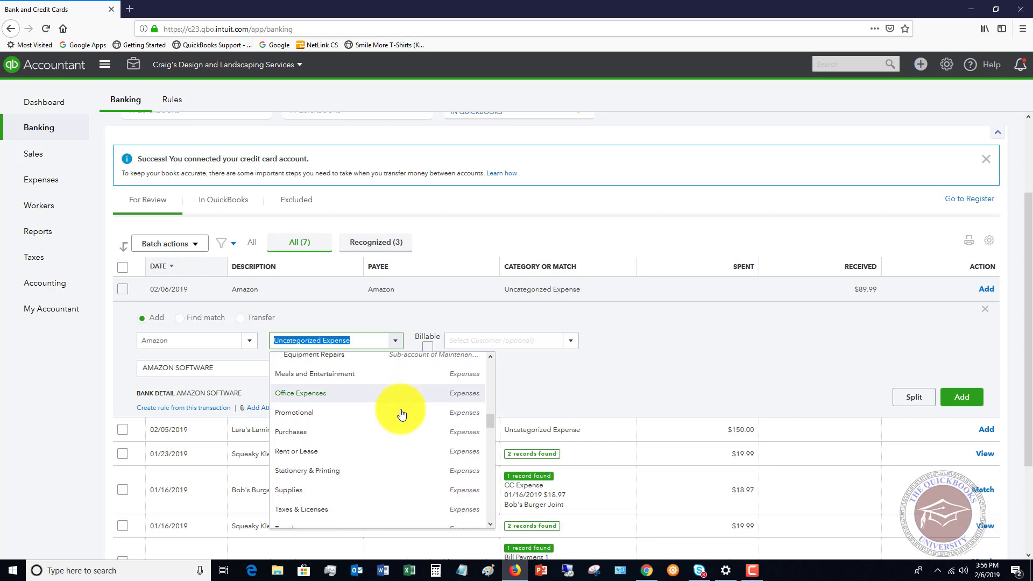
scroll(402, 414, down, 4)
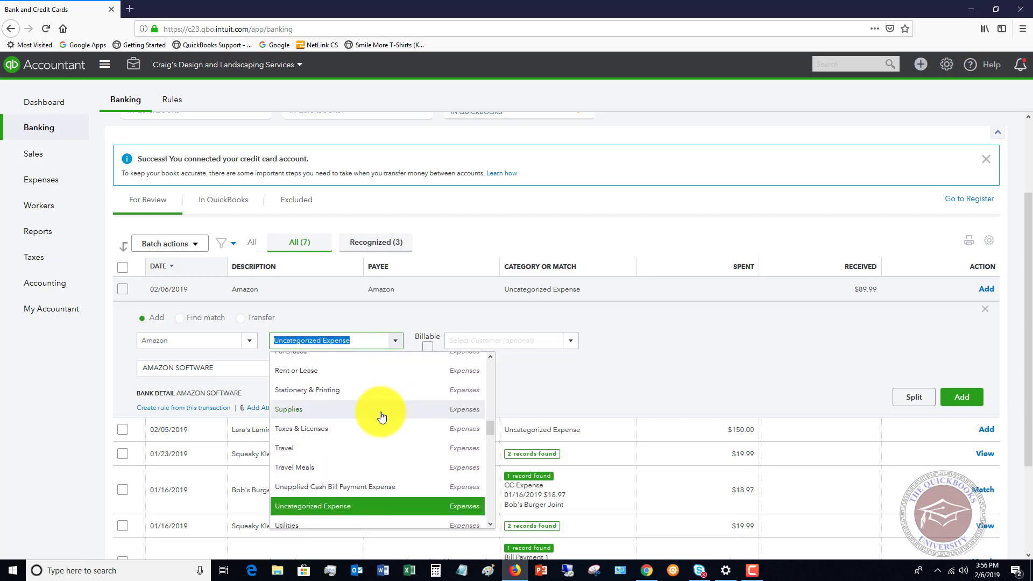
scroll(382, 418, up, 3)
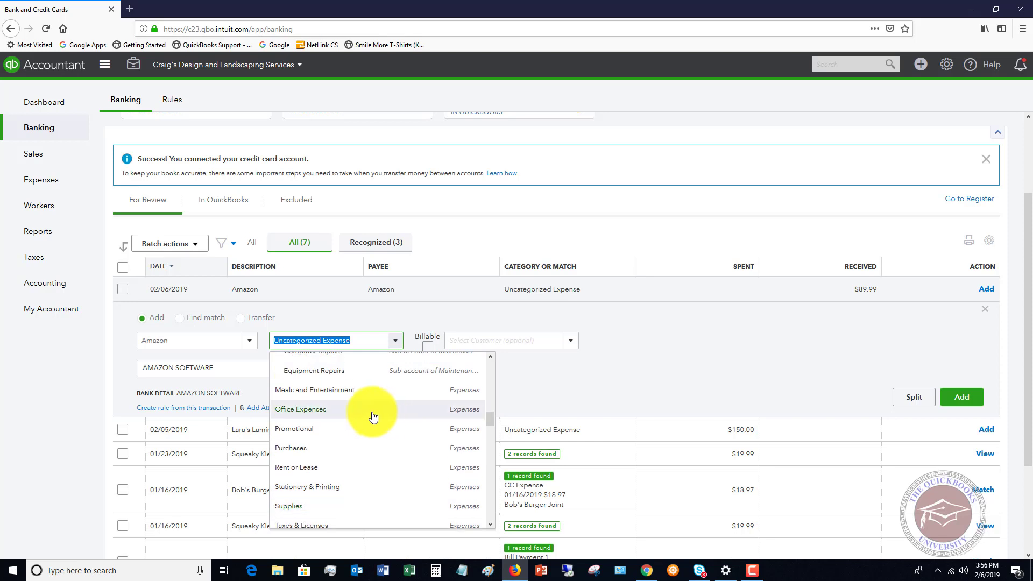
scroll(338, 411, down, 2)
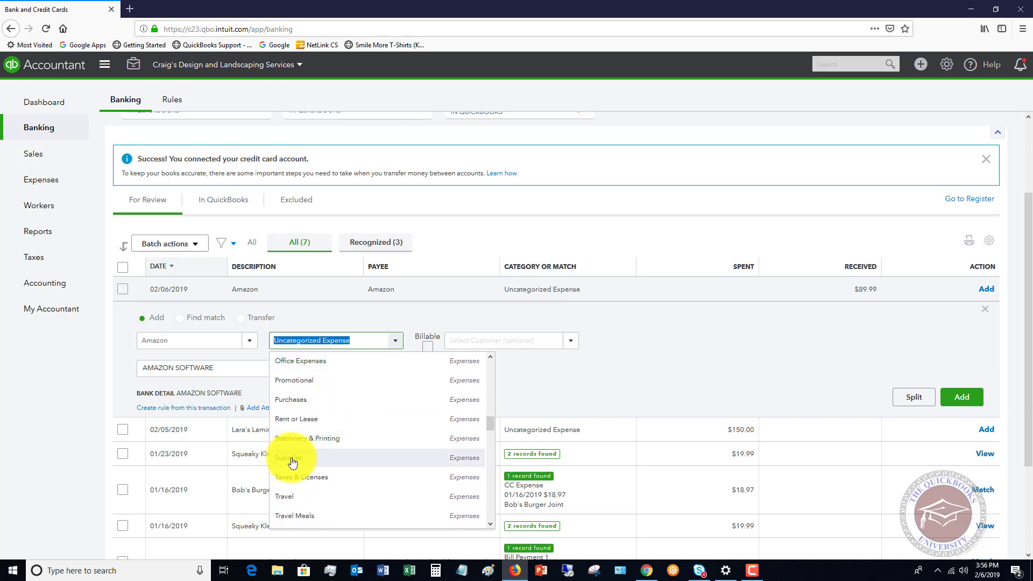
click(292, 460)
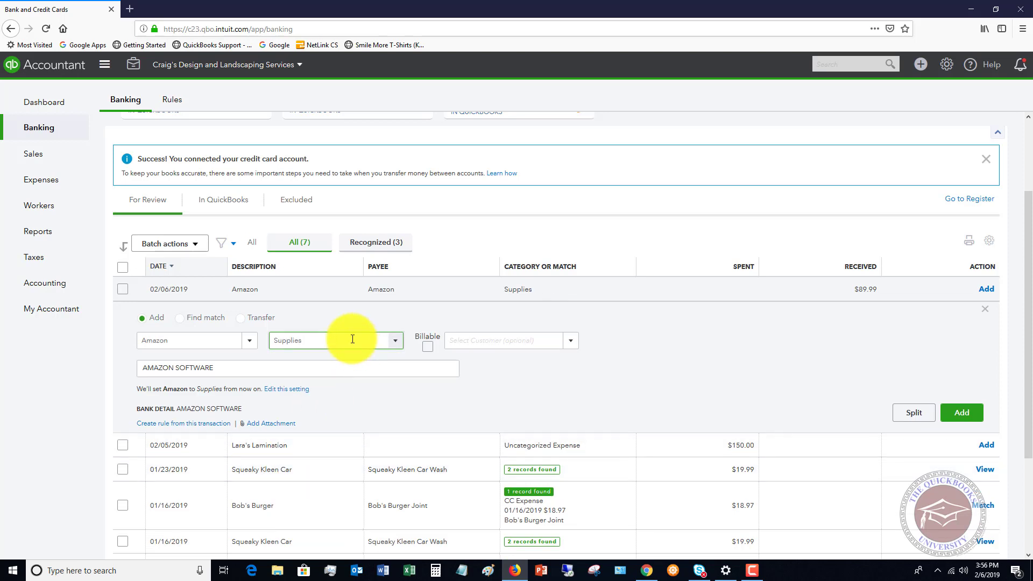
click(173, 348)
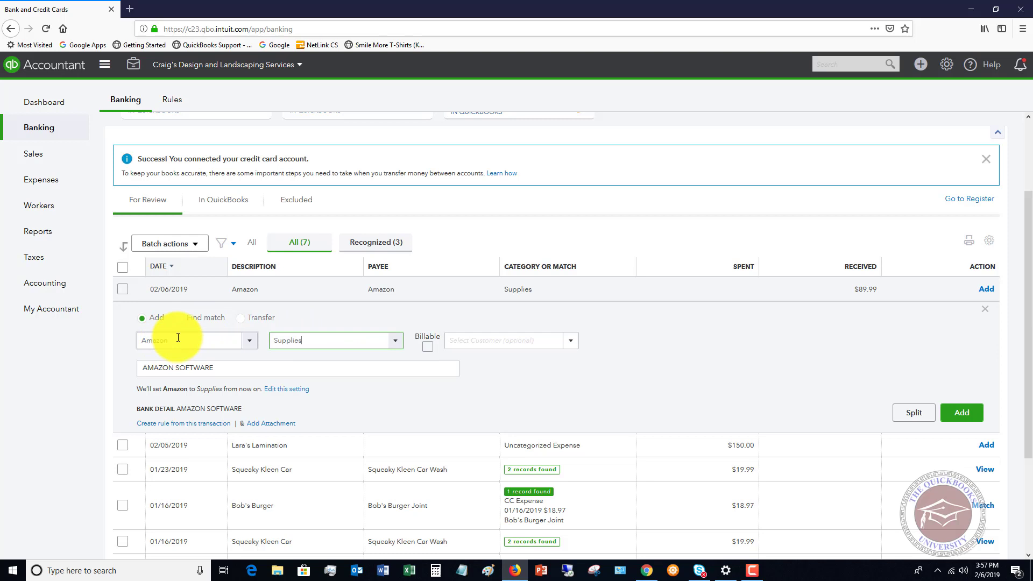
click(312, 340)
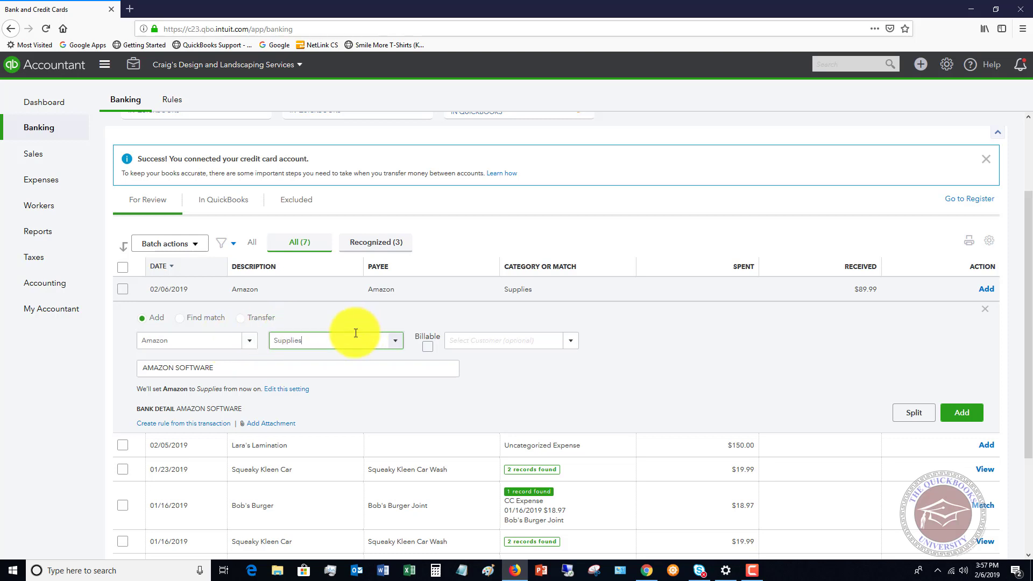
Add the Amazon charge, leaving six Mastercard transactions for review
click(310, 340)
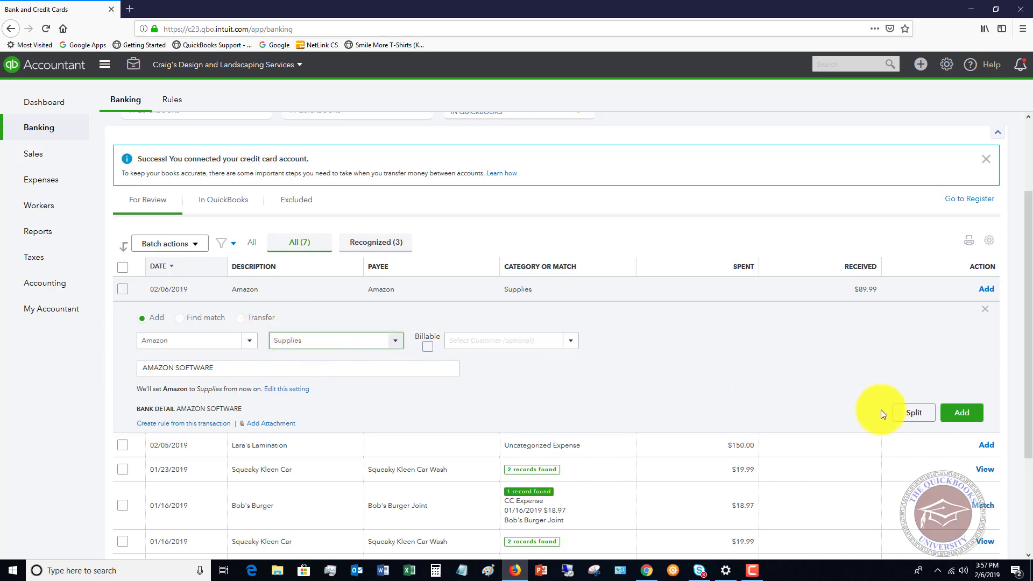
click(958, 414)
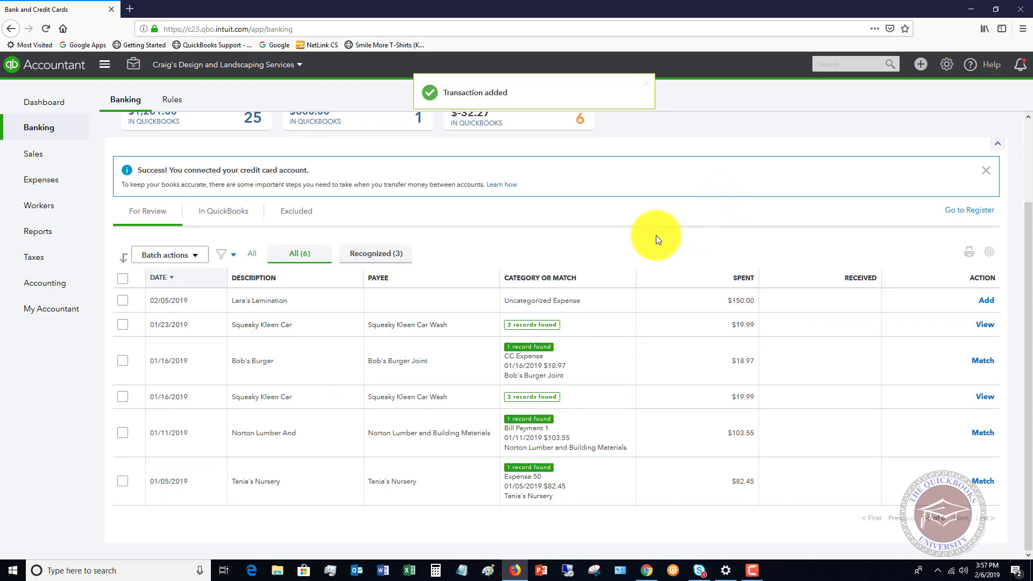
scroll(654, 260, up, 3)
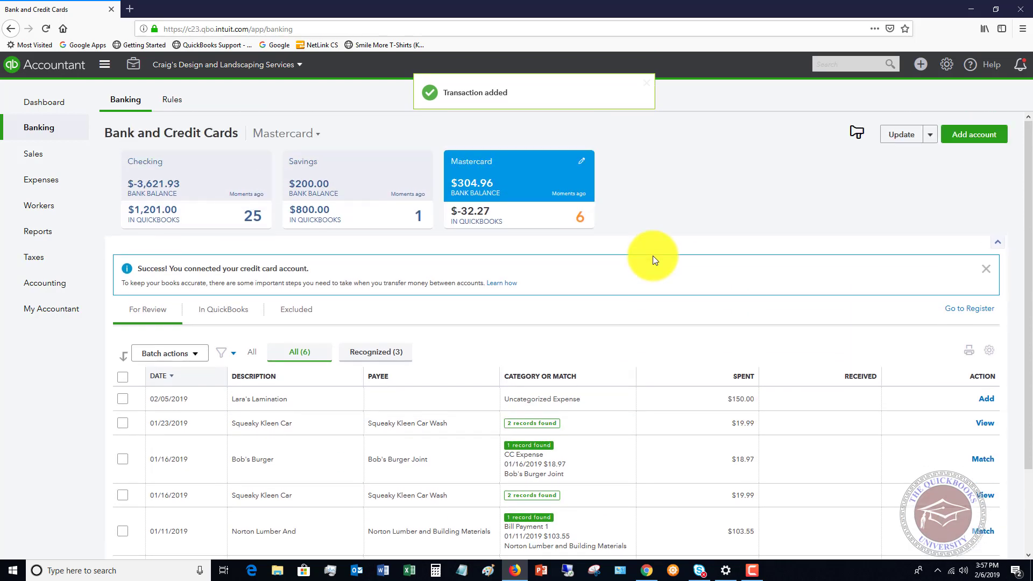